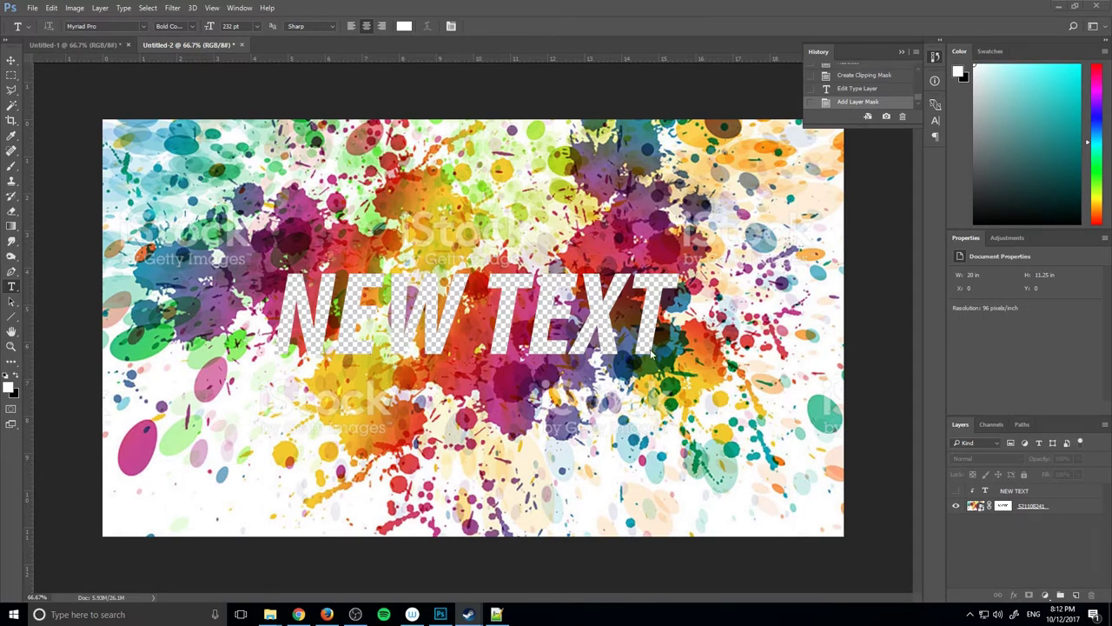
Back in Untitled-2, delete the NEW TEXT layer.
left_click(95, 44)
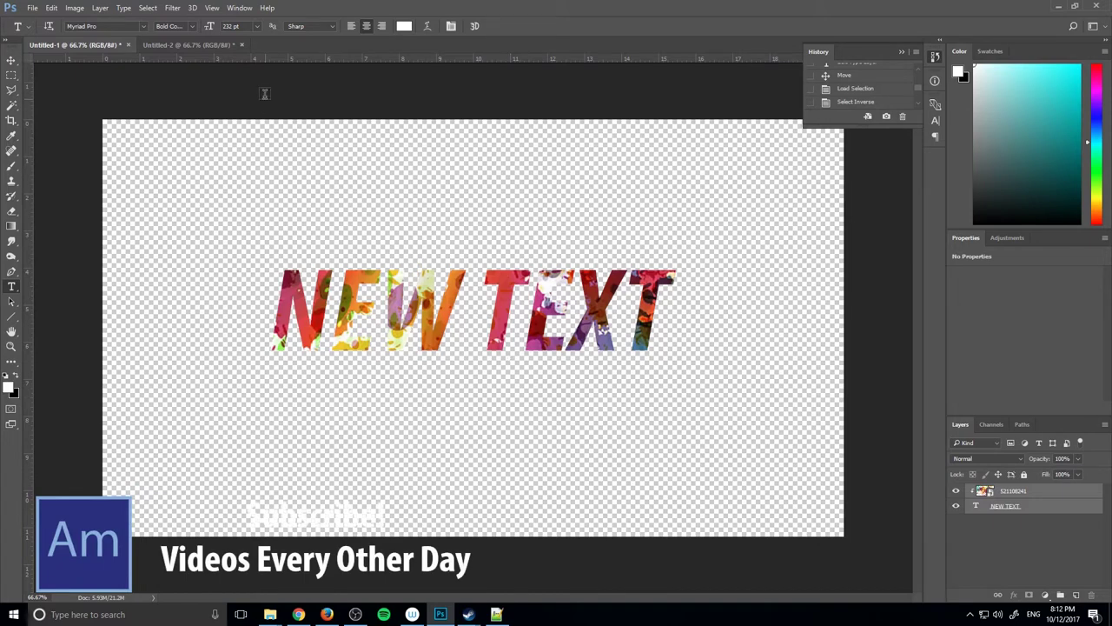
left_click(212, 46)
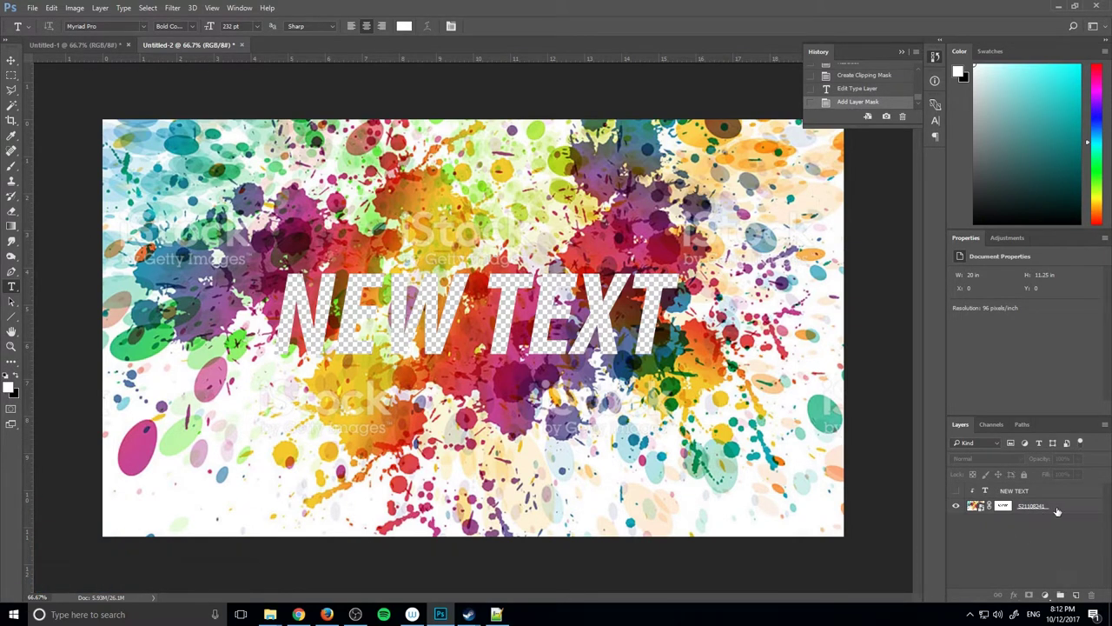
left_click_drag(1058, 511, 1030, 501)
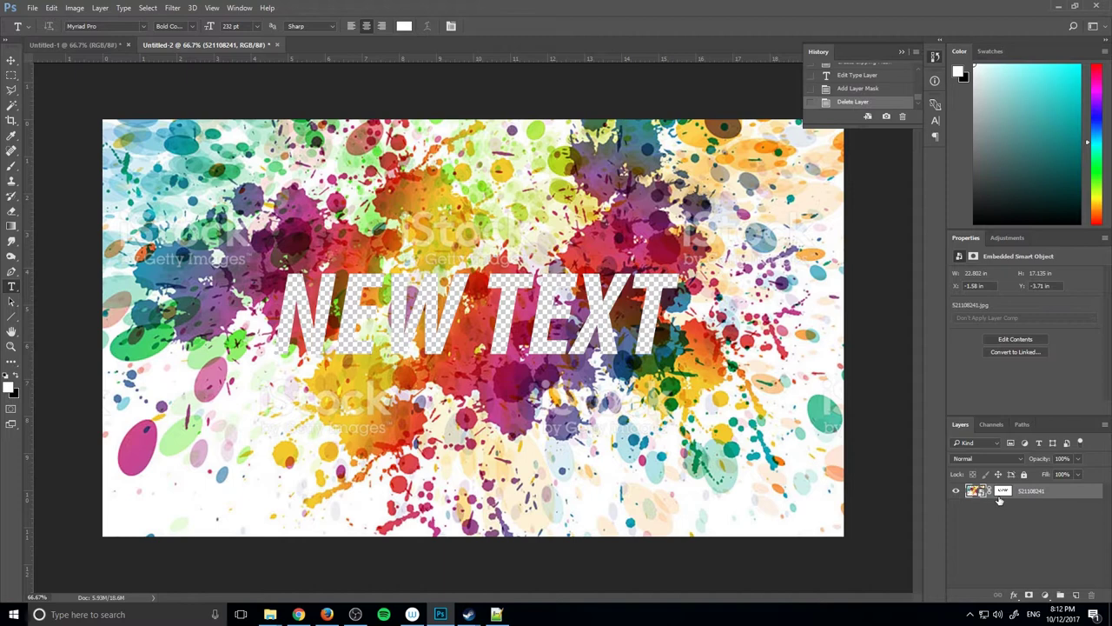
Delete the splatter image's layer mask so the full image shows.
left_click(1004, 492)
right_click(1004, 492)
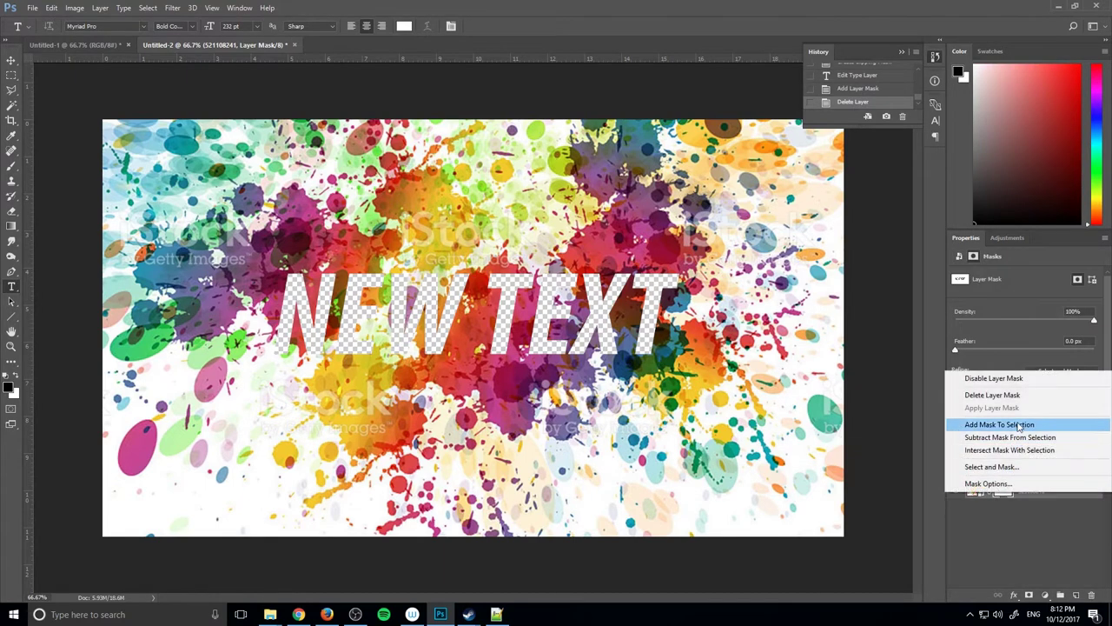
left_click(1009, 393)
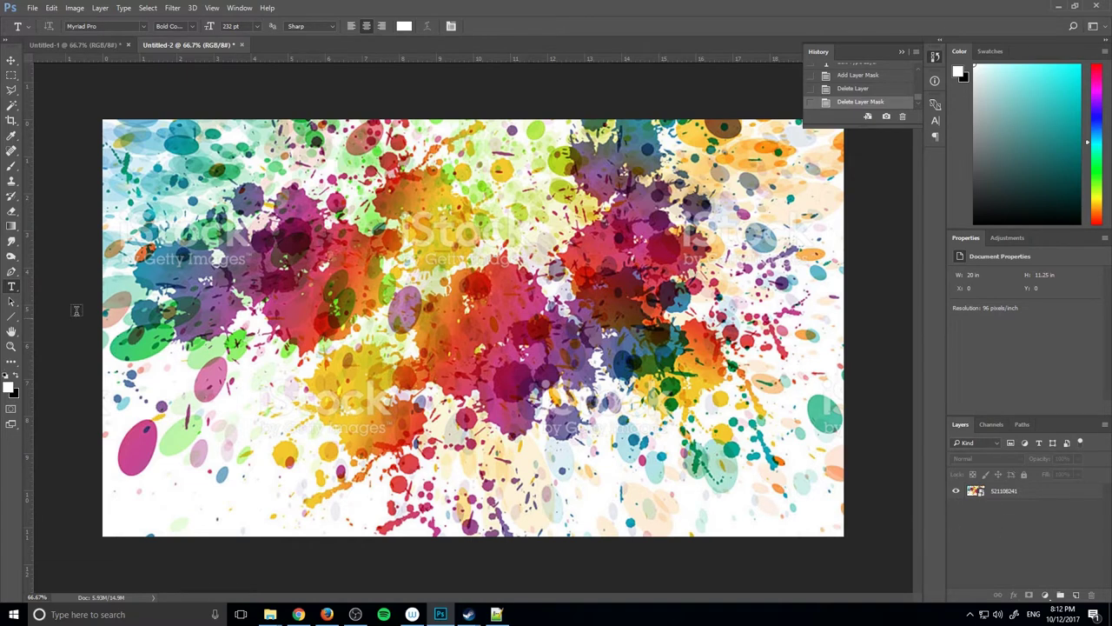
Type white bold 'FUN TEXT' in a text box and centre it on the image.
left_click_drag(214, 187, 785, 449)
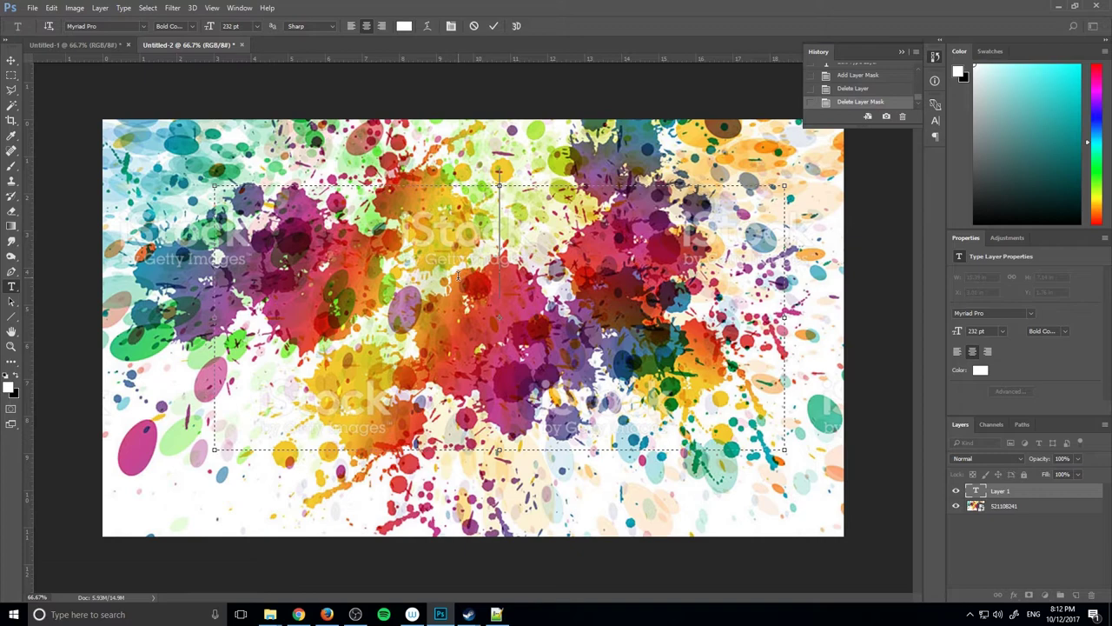
type("FUN TEXT")
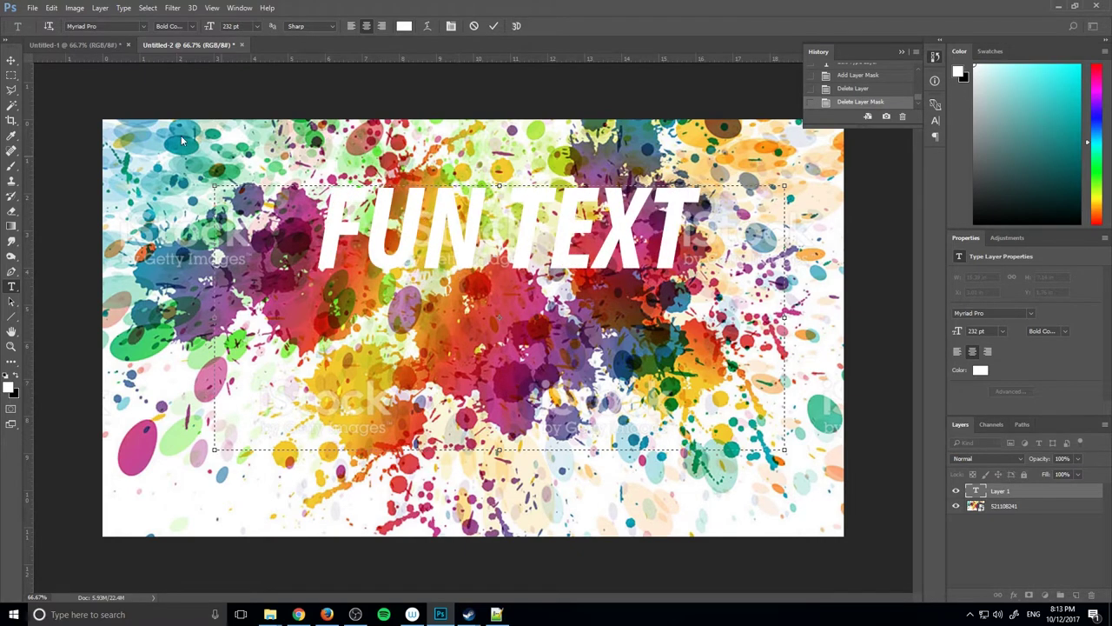
left_click(11, 60)
left_click_drag(555, 218, 528, 299)
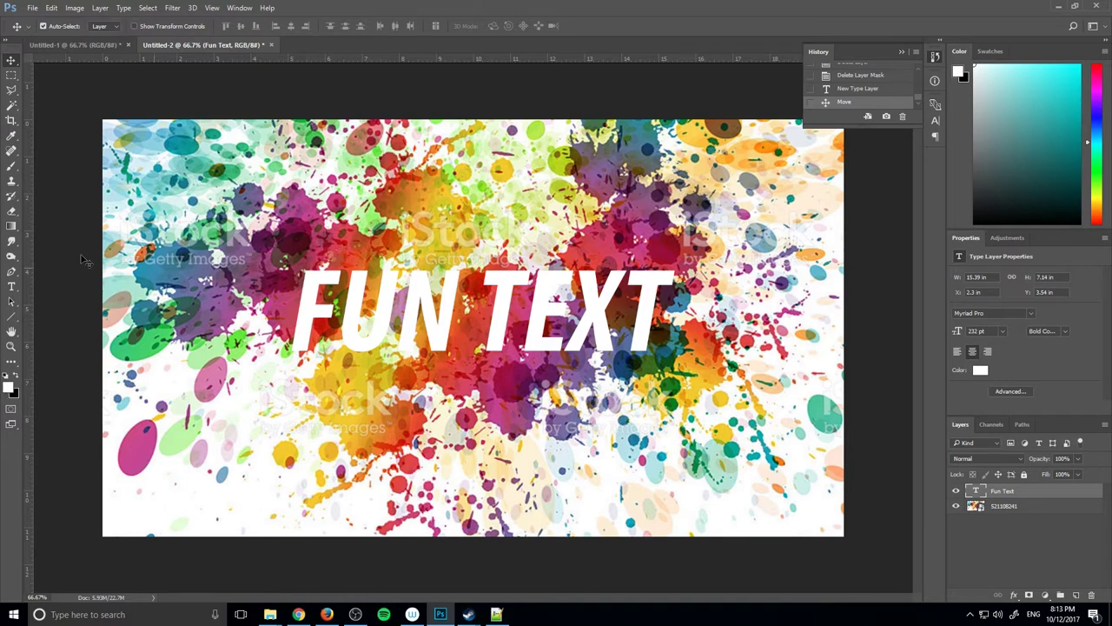
left_click(11, 286)
left_click(399, 323)
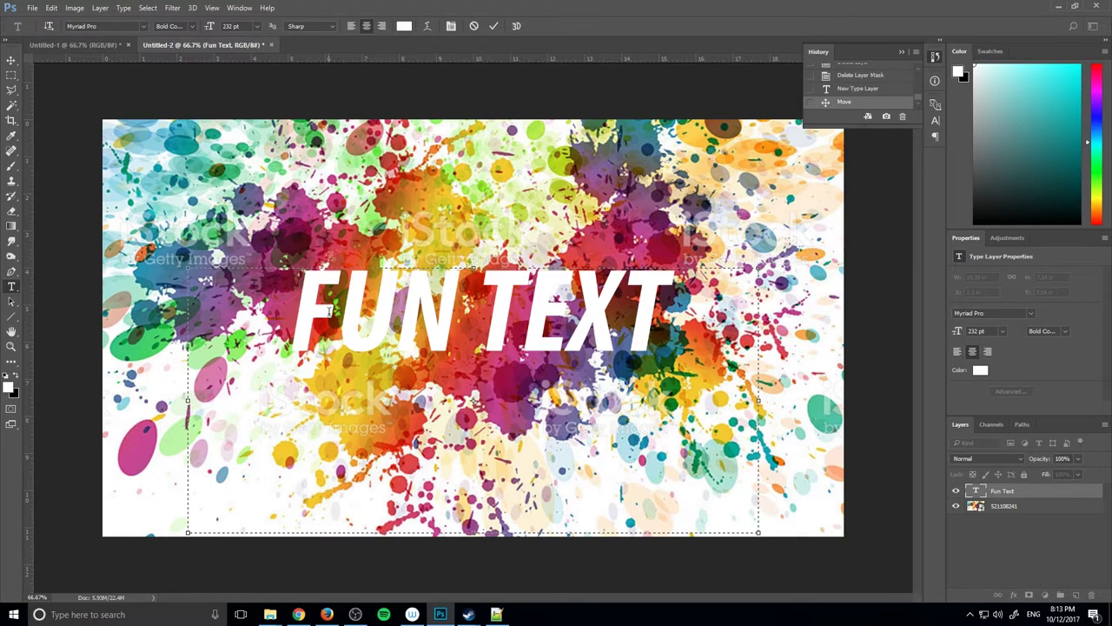
Set FUN TEXT to Matura MT Script Capitals and size it to 137 pt.
key("ctrl+a")
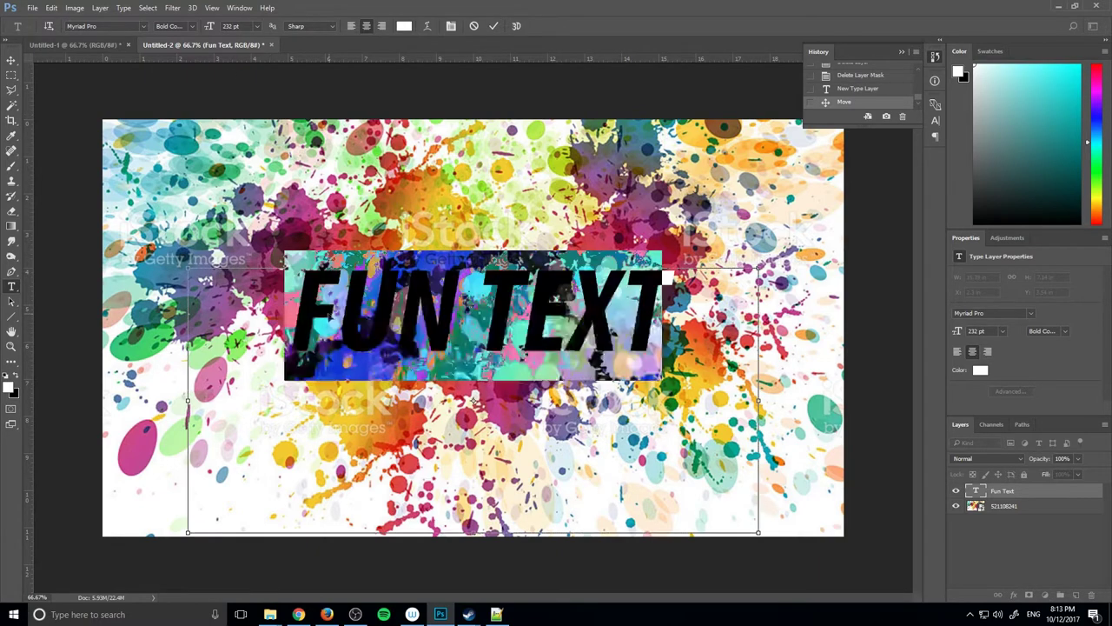
left_click(144, 27)
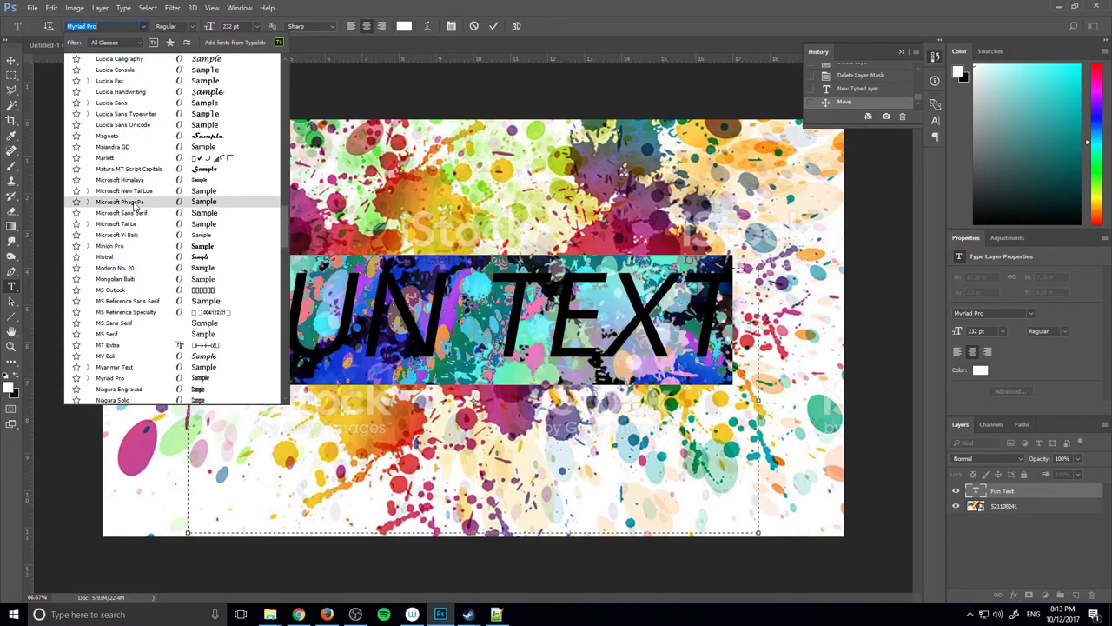
left_click(135, 171)
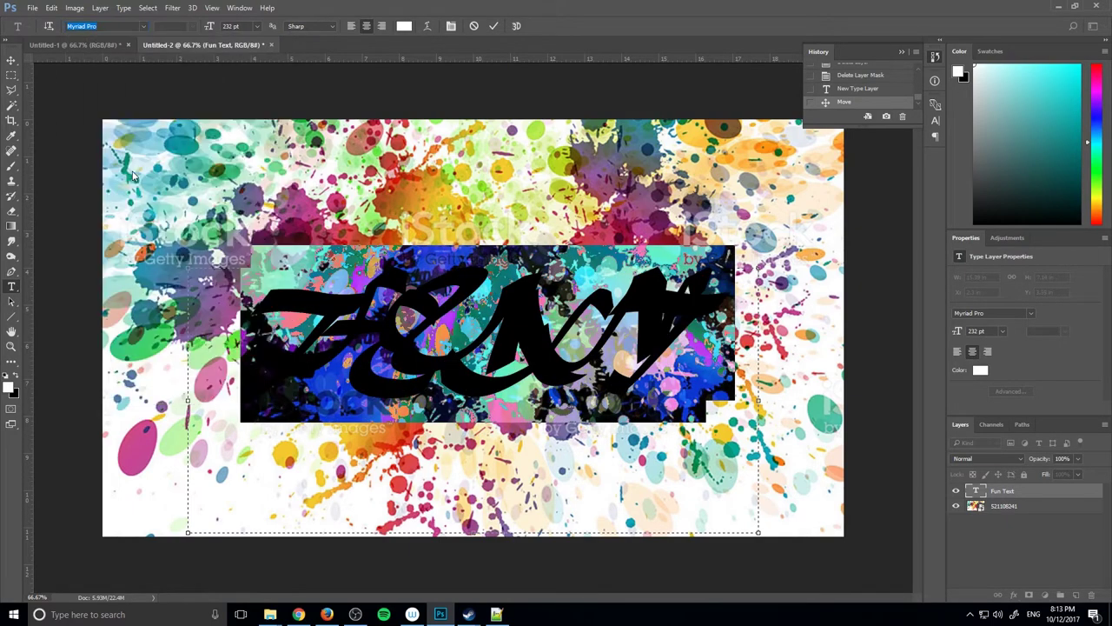
left_click_drag(209, 26, 130, 27)
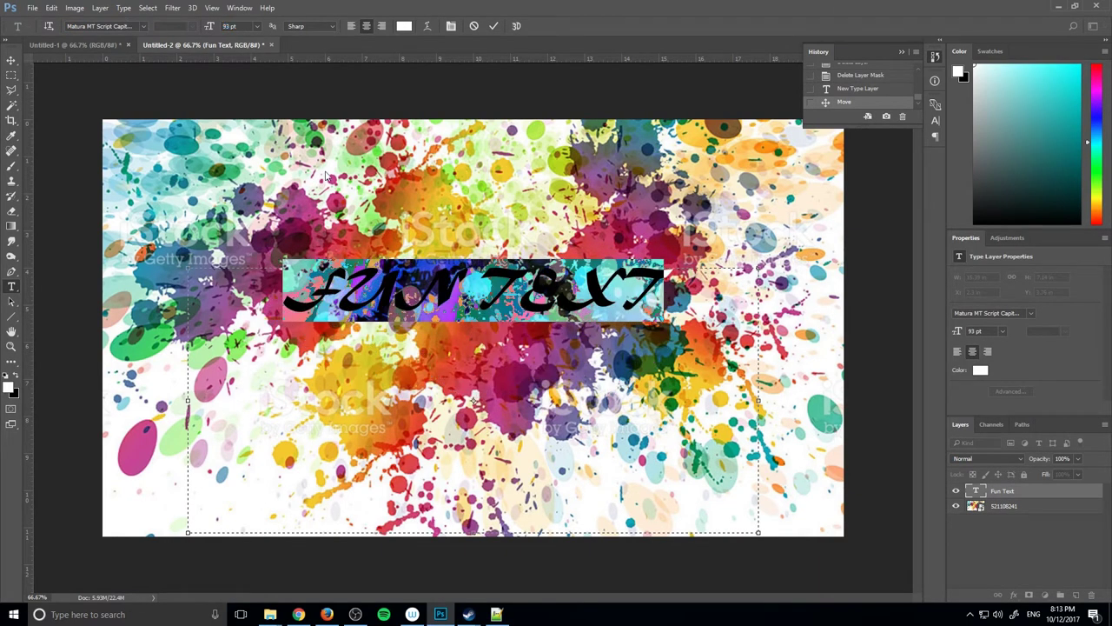
left_click(602, 290)
key("ctrl+a")
left_click_drag(210, 26, 235, 26)
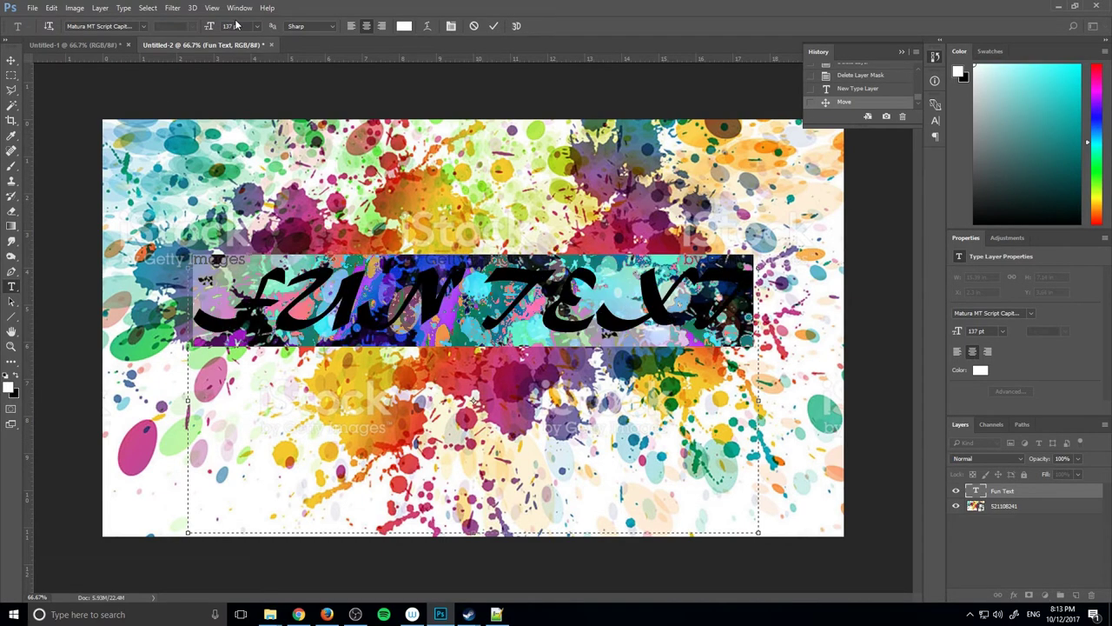
left_click(782, 302)
left_click_drag(740, 301, 192, 300)
left_click(443, 333)
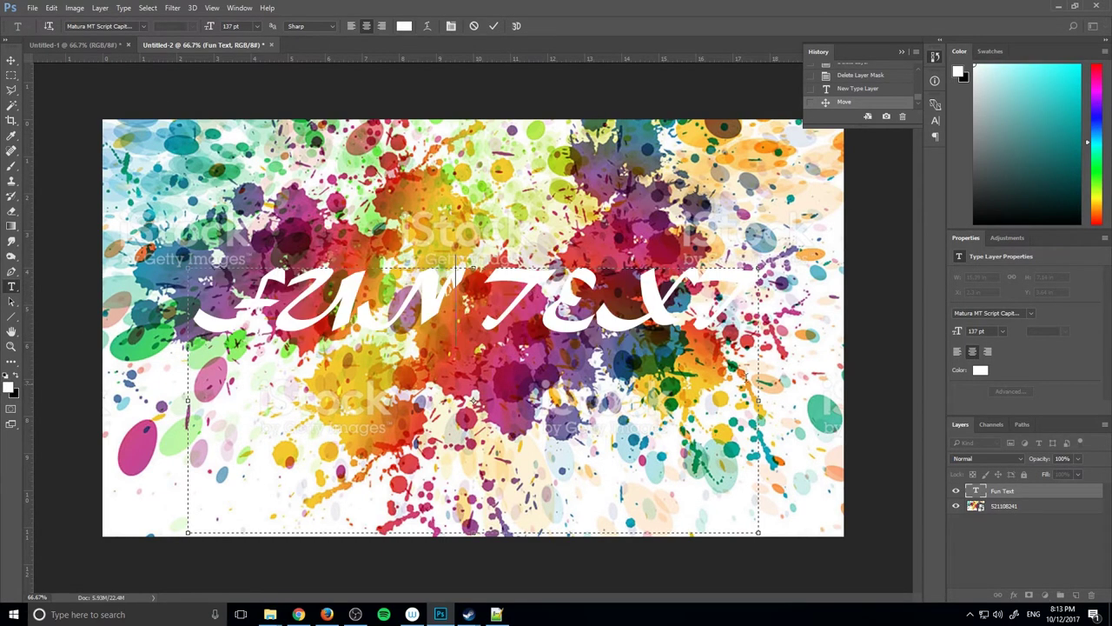
Remove the stray Fun Text layer mask and load the FUN TEXT letters as a selection.
left_click(10, 70)
left_click(10, 59)
left_click(1044, 595)
left_click(1004, 556)
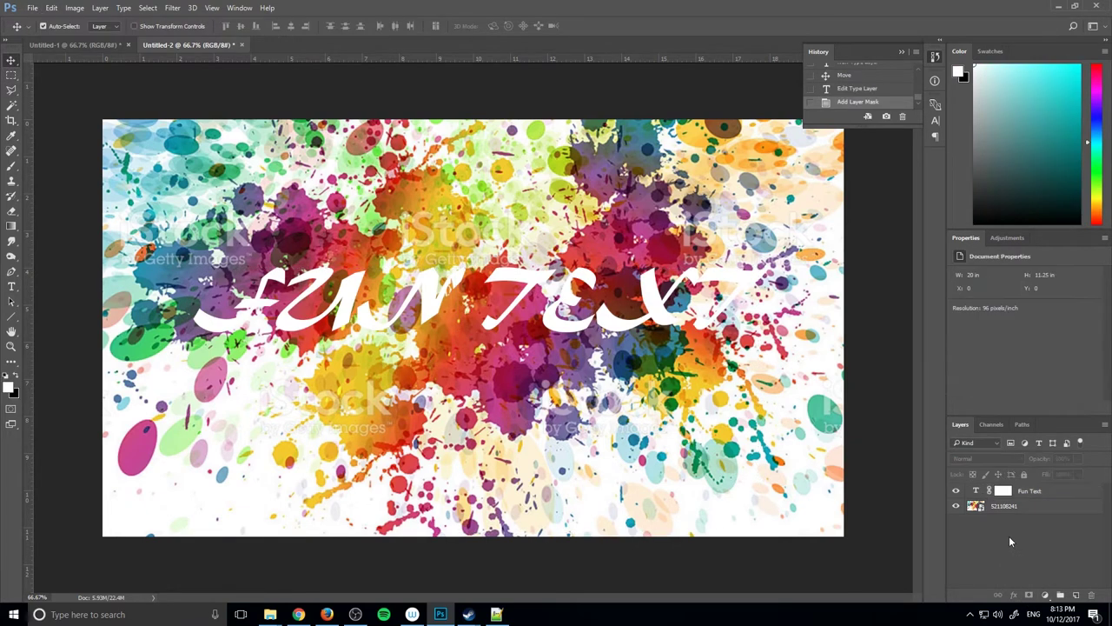
left_click(1005, 493)
right_click(1005, 493)
left_click(995, 392)
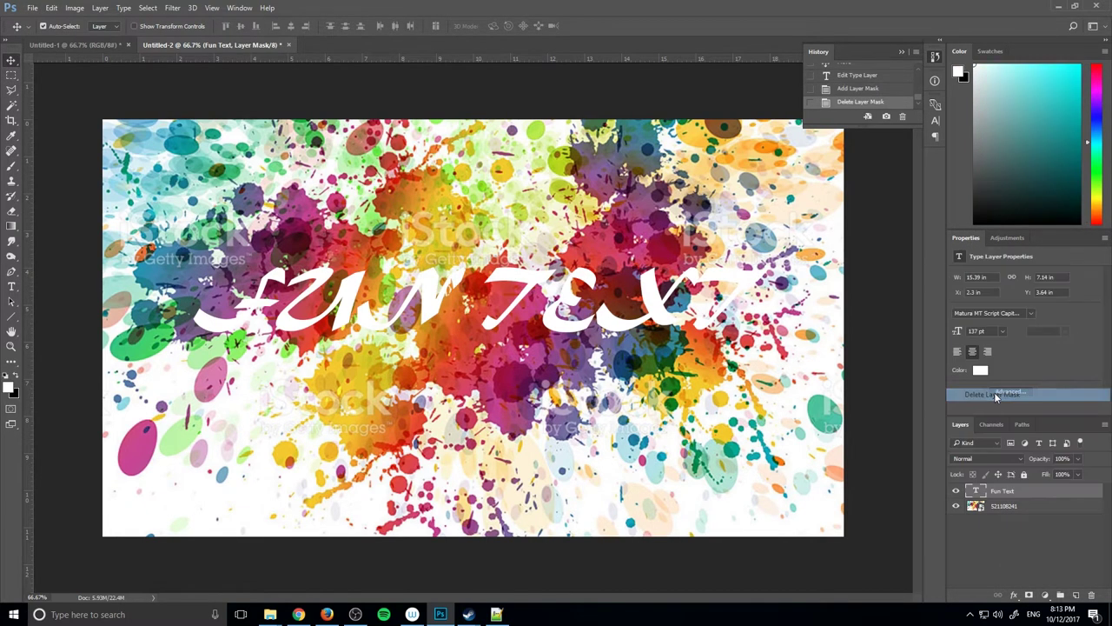
left_click(987, 551)
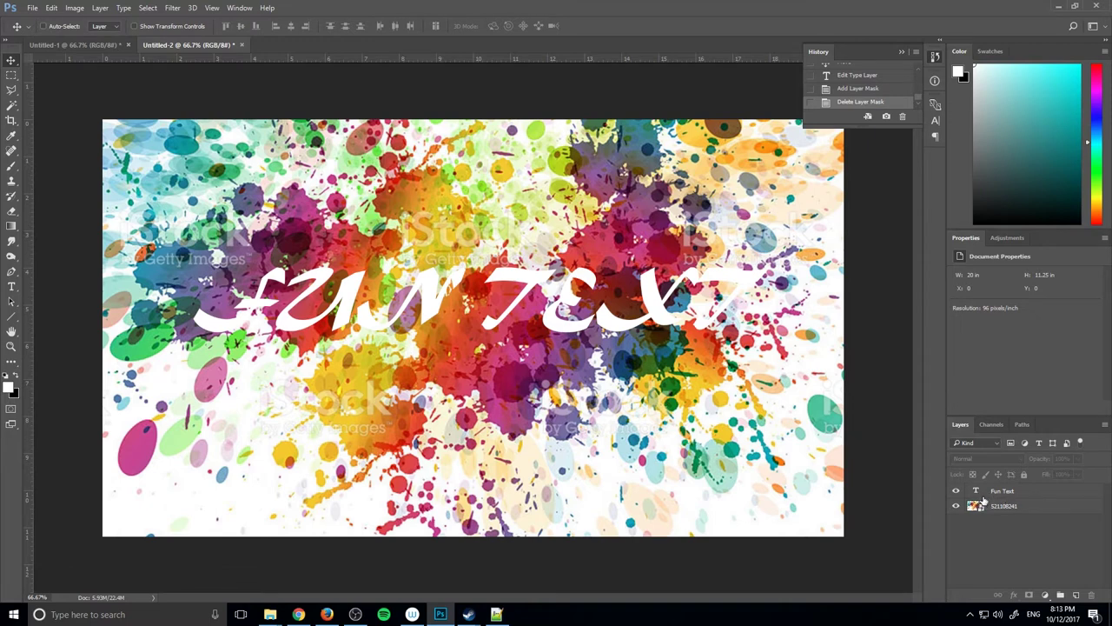
left_click(977, 493, "ctrl")
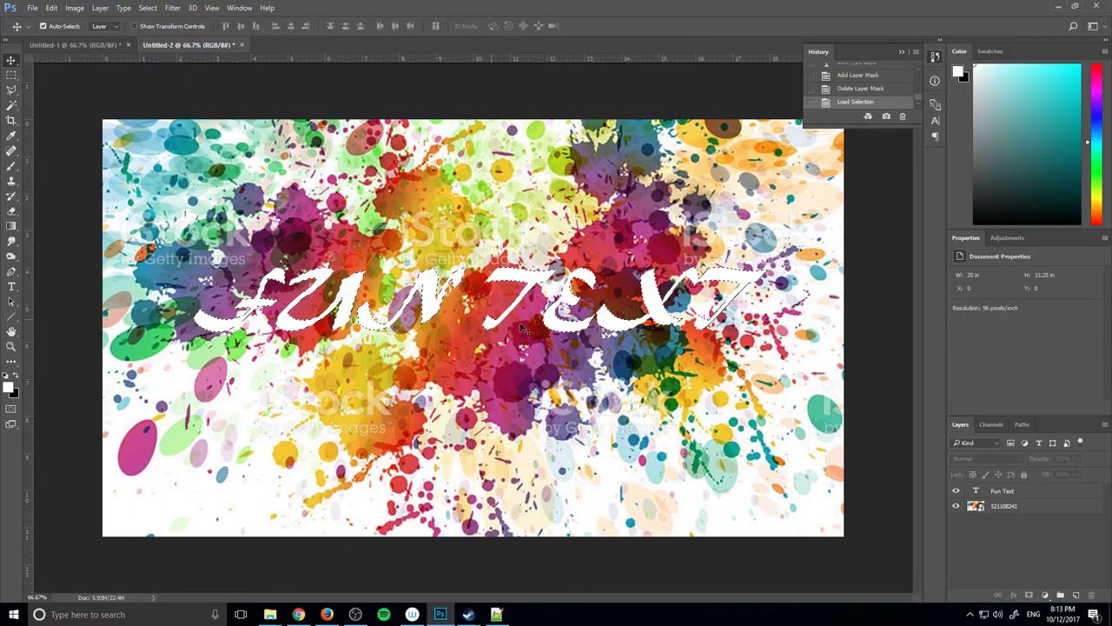
Invert the letter selection, mask the splatter layer with it, and nudge the image up.
left_click(155, 7)
left_click(174, 53)
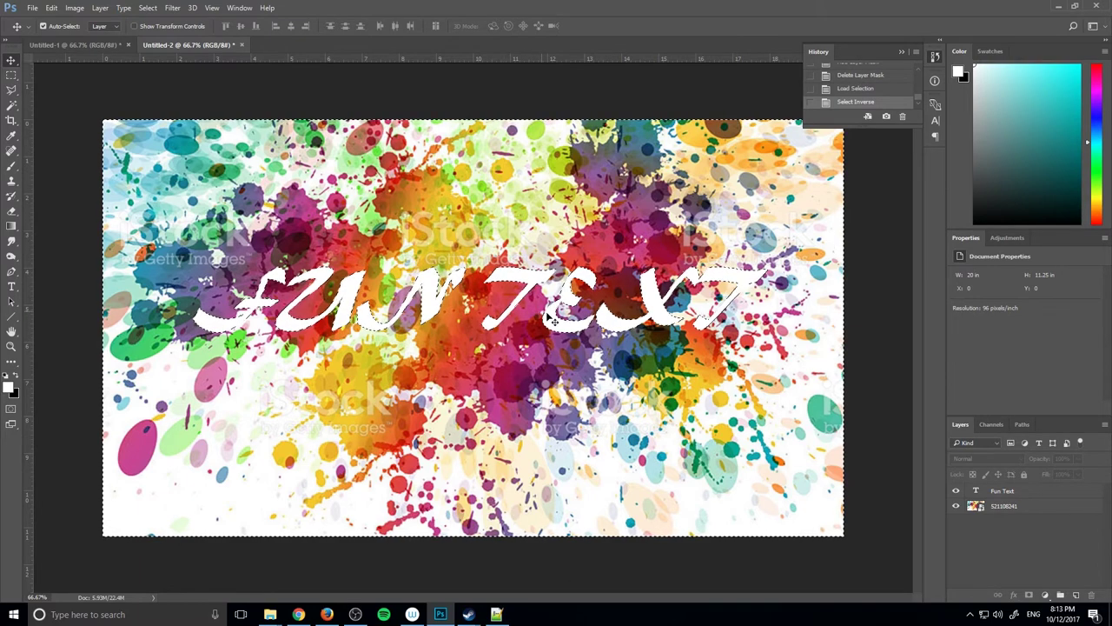
left_click(1040, 507)
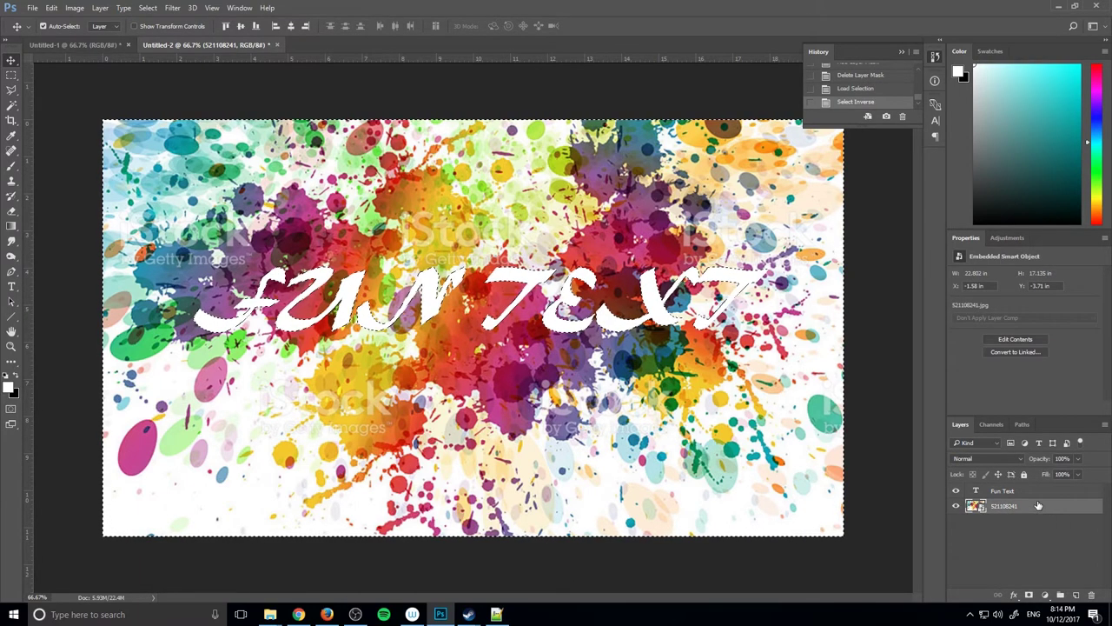
left_click(1039, 494)
left_click(1038, 508)
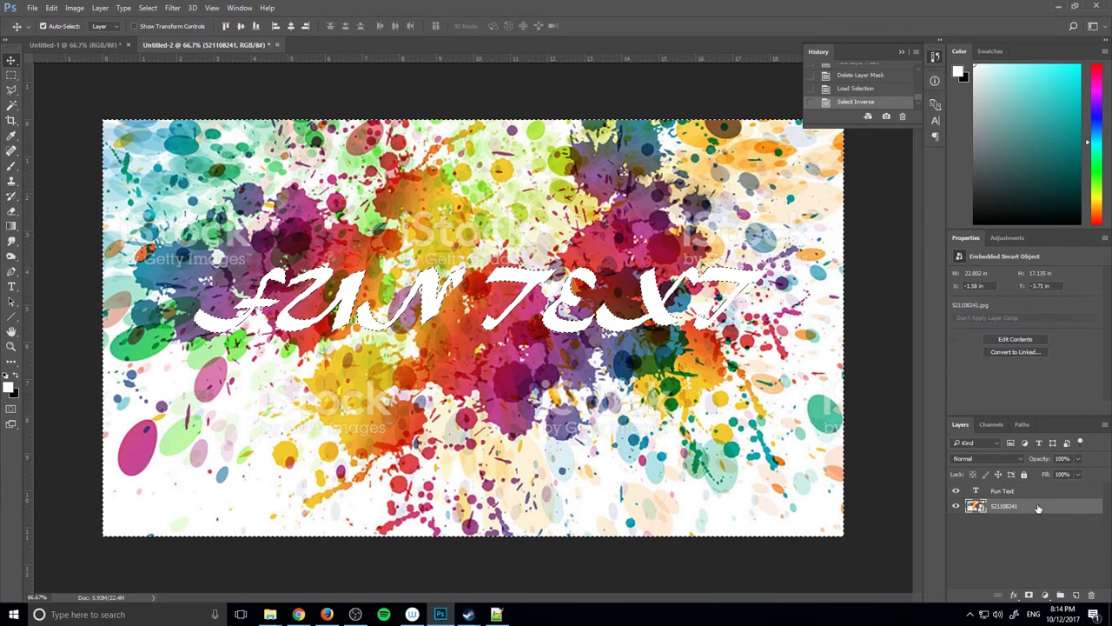
left_click(1029, 596)
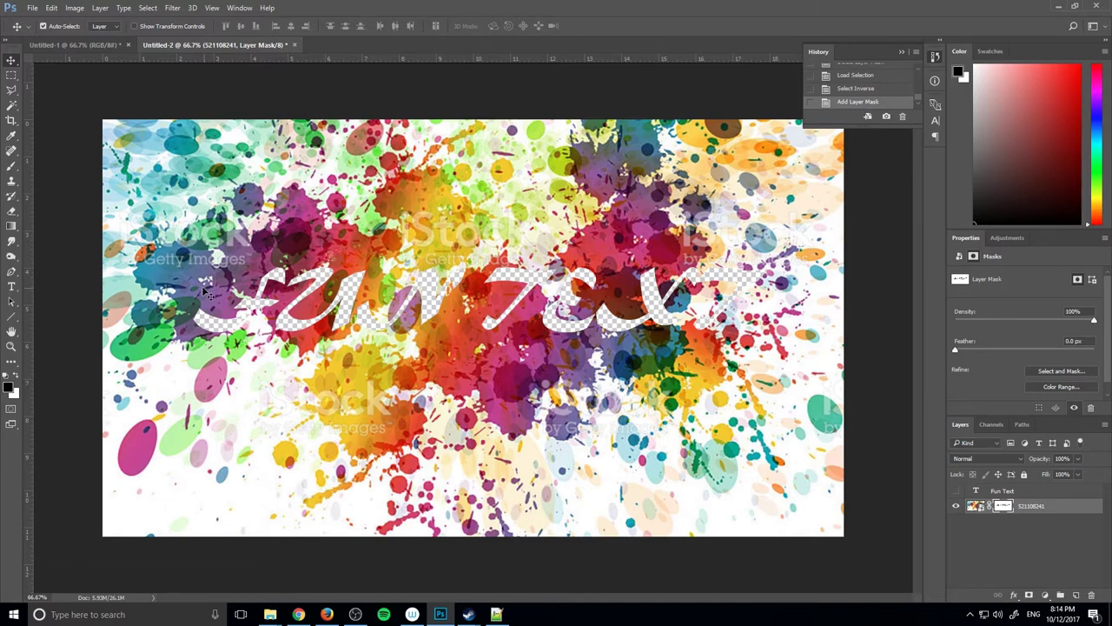
mouse_move(658, 242)
left_mouse_down()
mouse_move(643, 291)
mouse_move(774, 213)
mouse_move(825, 264)
mouse_move(744, 288)
mouse_move(667, 248)
mouse_move(658, 231)
mouse_move(735, 300)
mouse_move(643, 295)
mouse_move(657, 215)
mouse_move(661, 257)
mouse_move(656, 222)
left_mouse_up()
Switch to Untitled-1 and delete its NEW TEXT layer.
left_click(1023, 492)
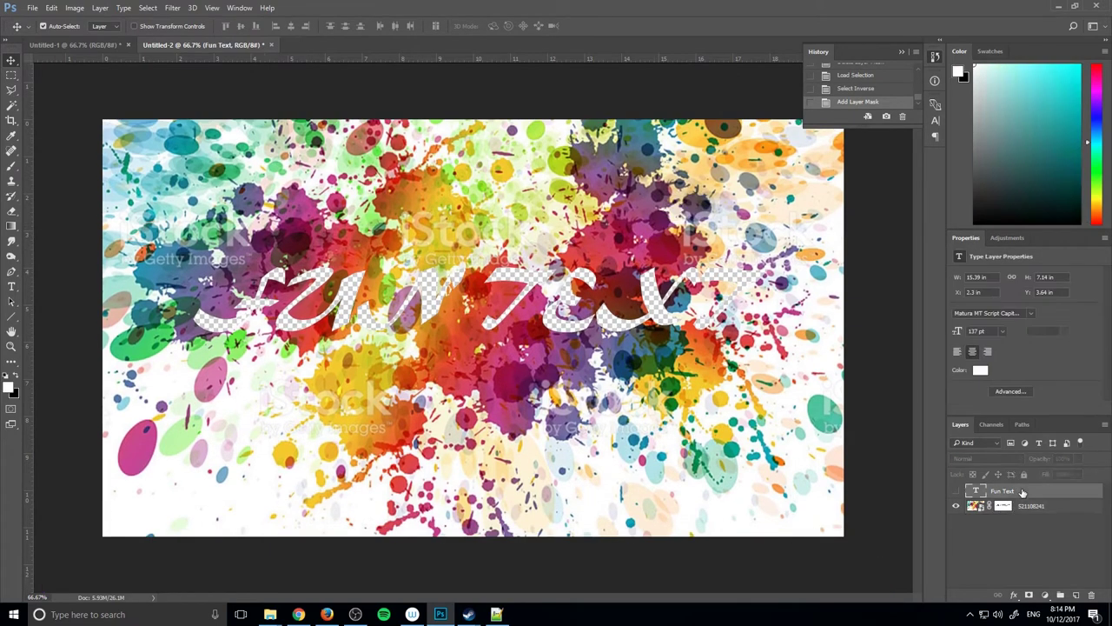
left_click(993, 539)
left_click(1012, 492)
left_click(98, 47)
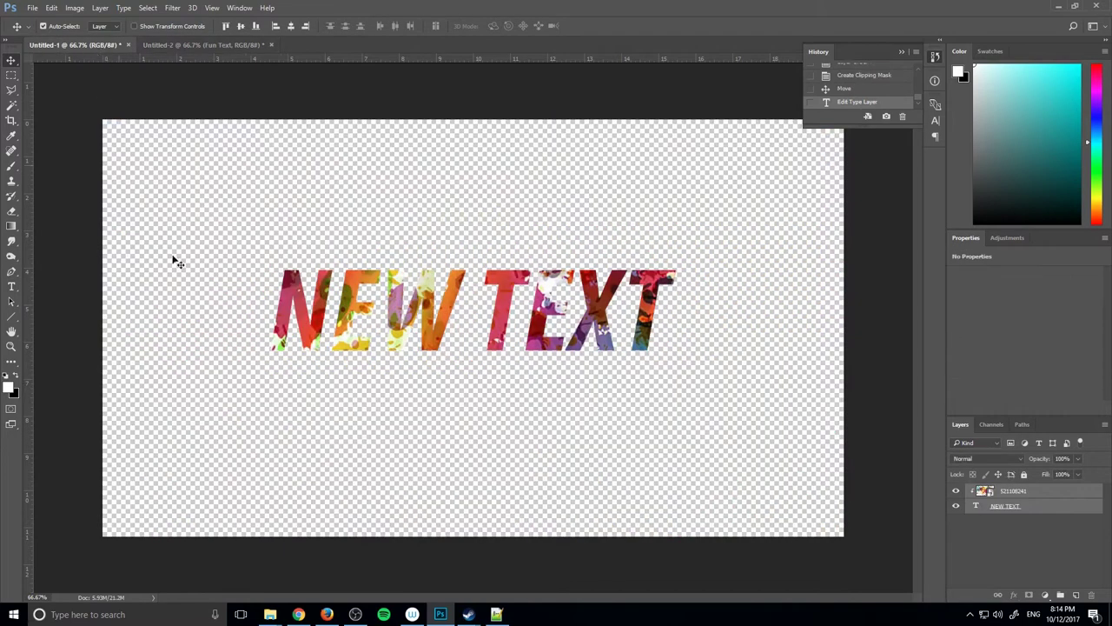
left_click(1024, 544)
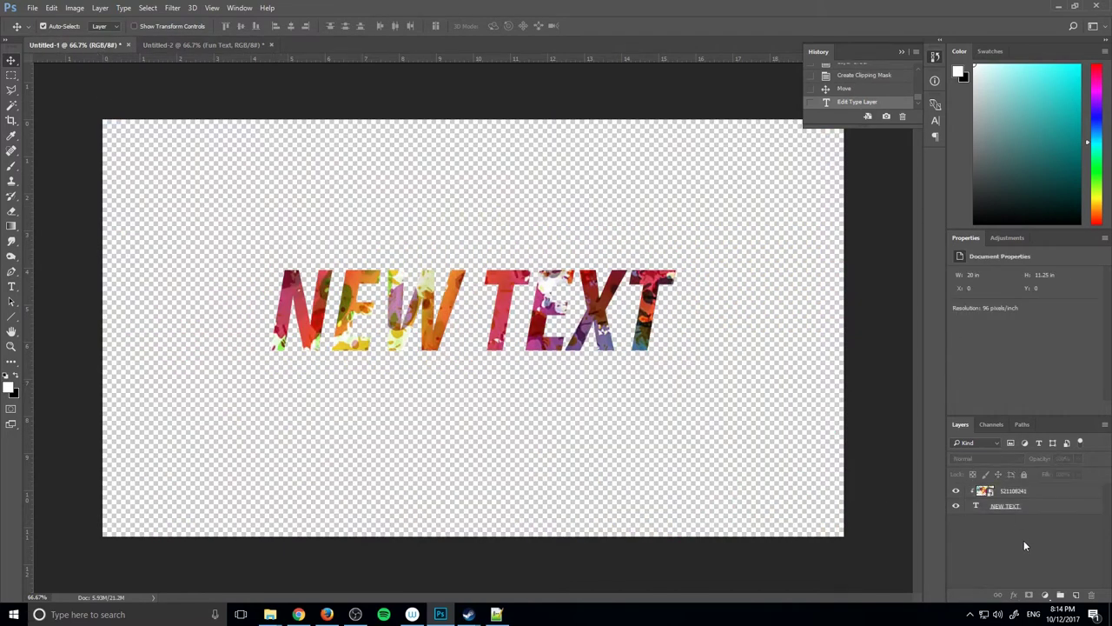
left_click(1034, 489)
key("Delete")
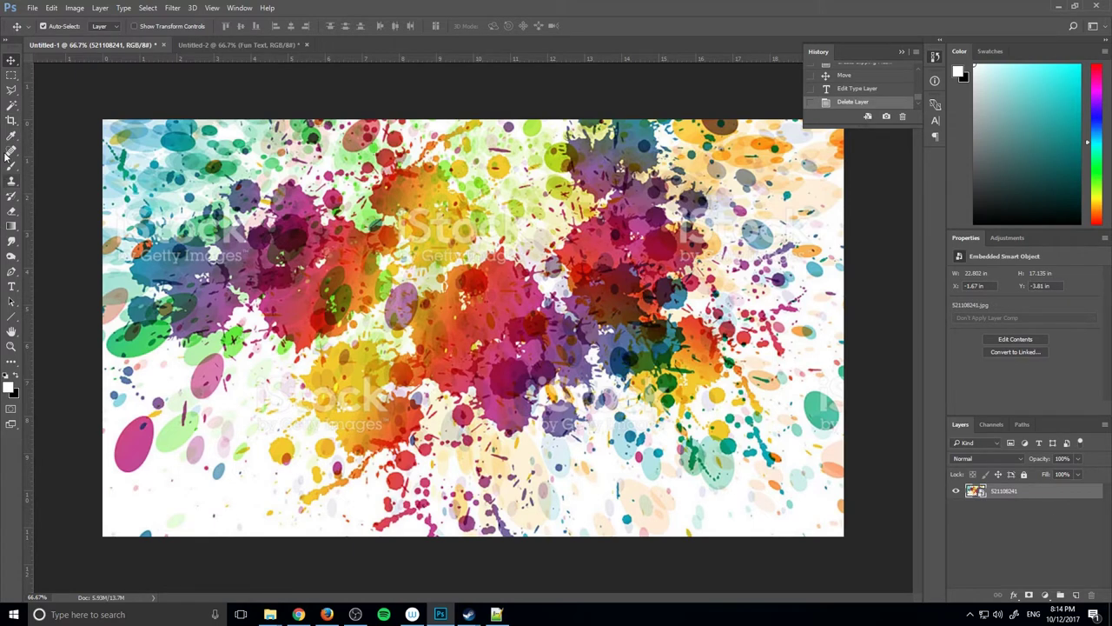
Type 'EXCITING TEXT' in a text box across the image and centre it.
left_click(13, 286)
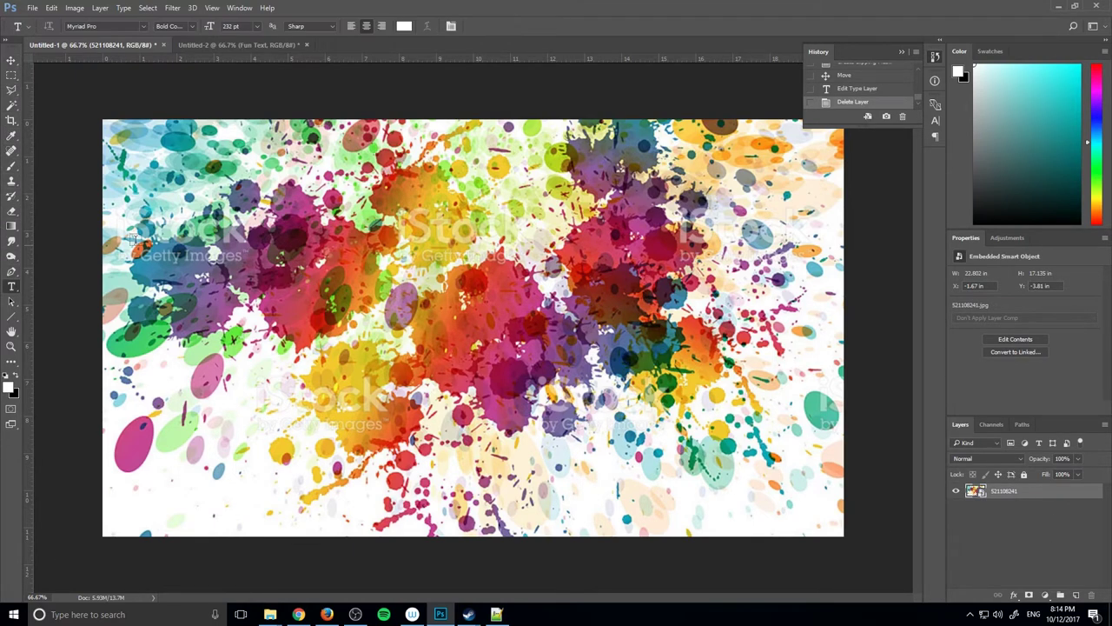
left_click_drag(167, 181, 801, 488)
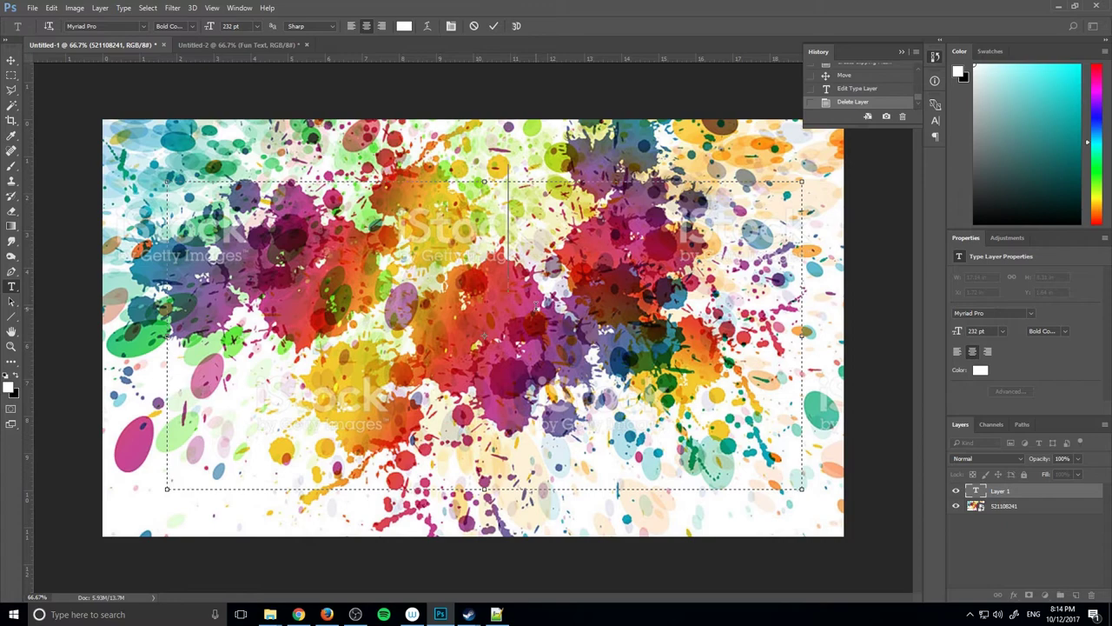
type("EXCITING TEXT")
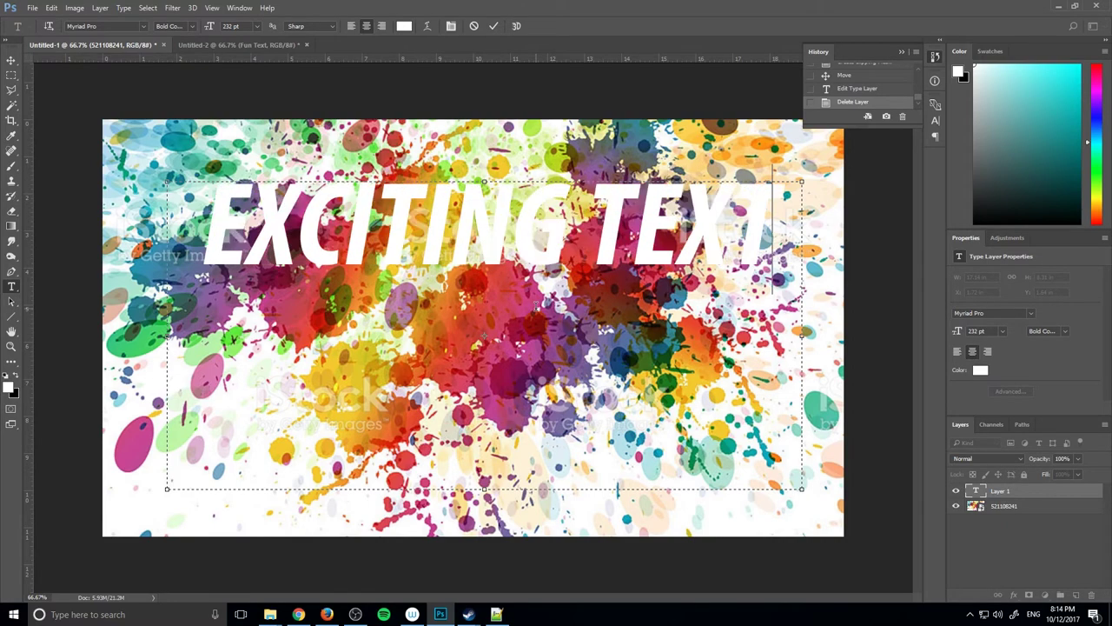
left_click(11, 60)
left_click_drag(563, 269, 556, 310)
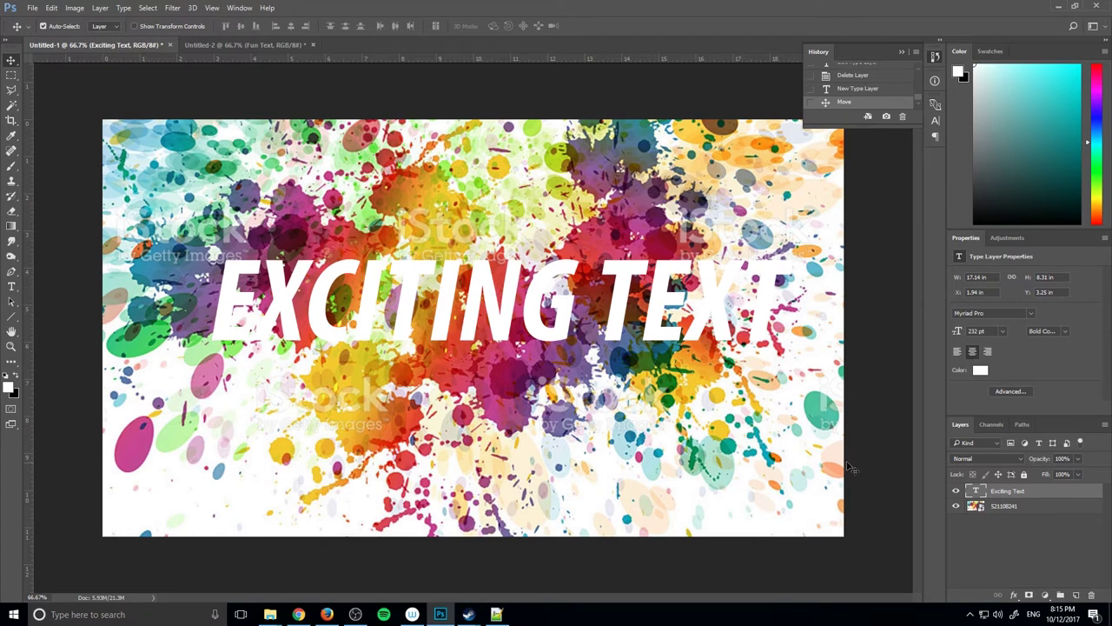
Move the splatter layer above EXCITING TEXT and set the text colour to white.
left_click_drag(1004, 508, 997, 485)
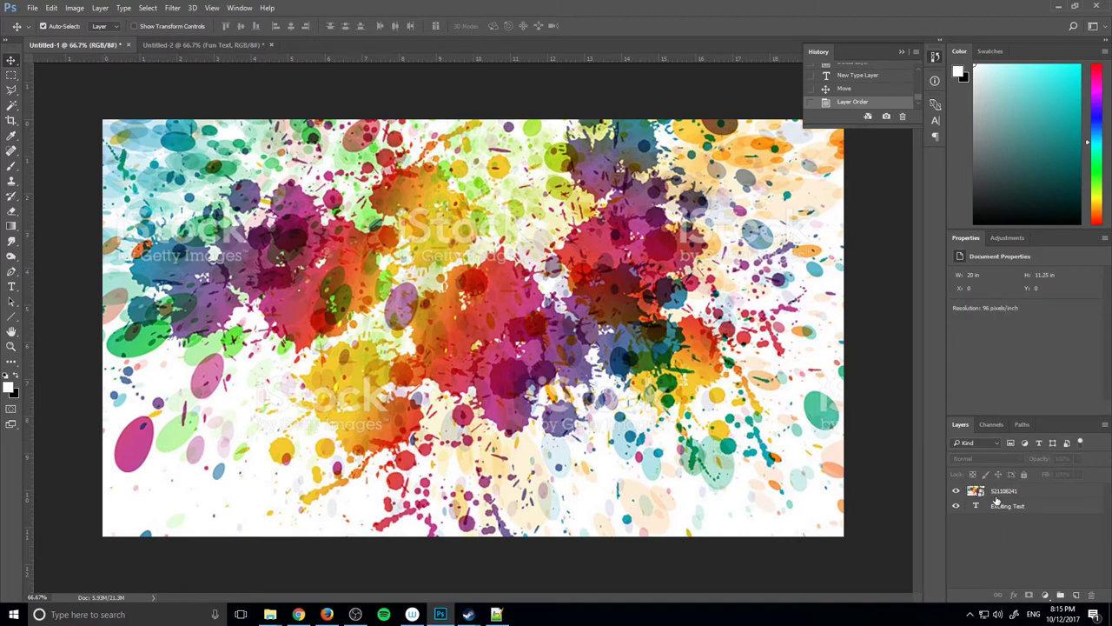
left_click(956, 492)
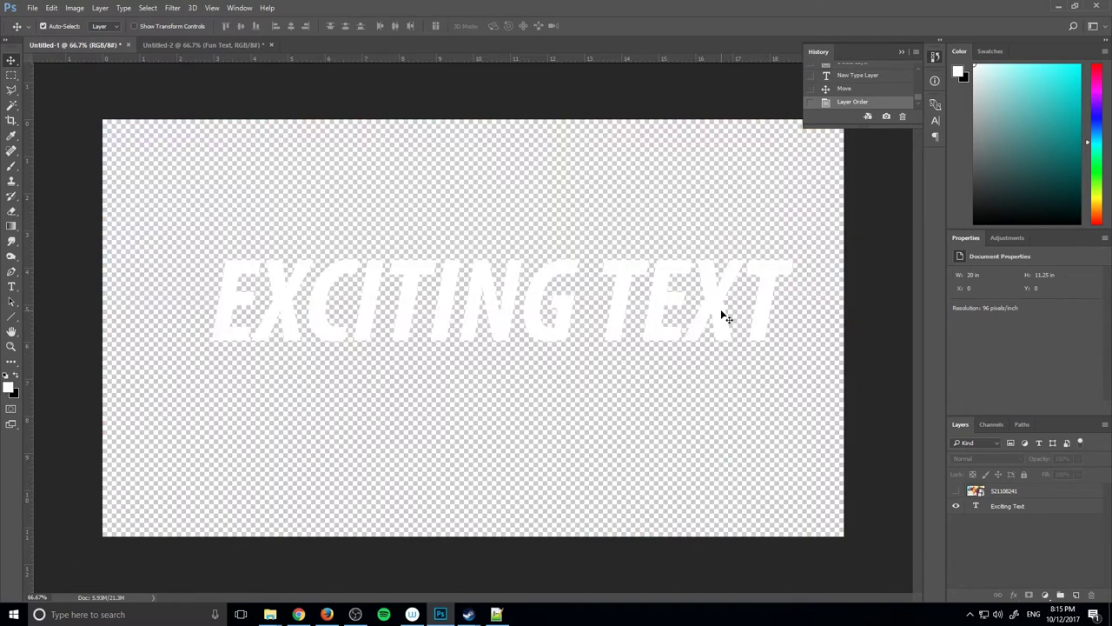
left_click(11, 286)
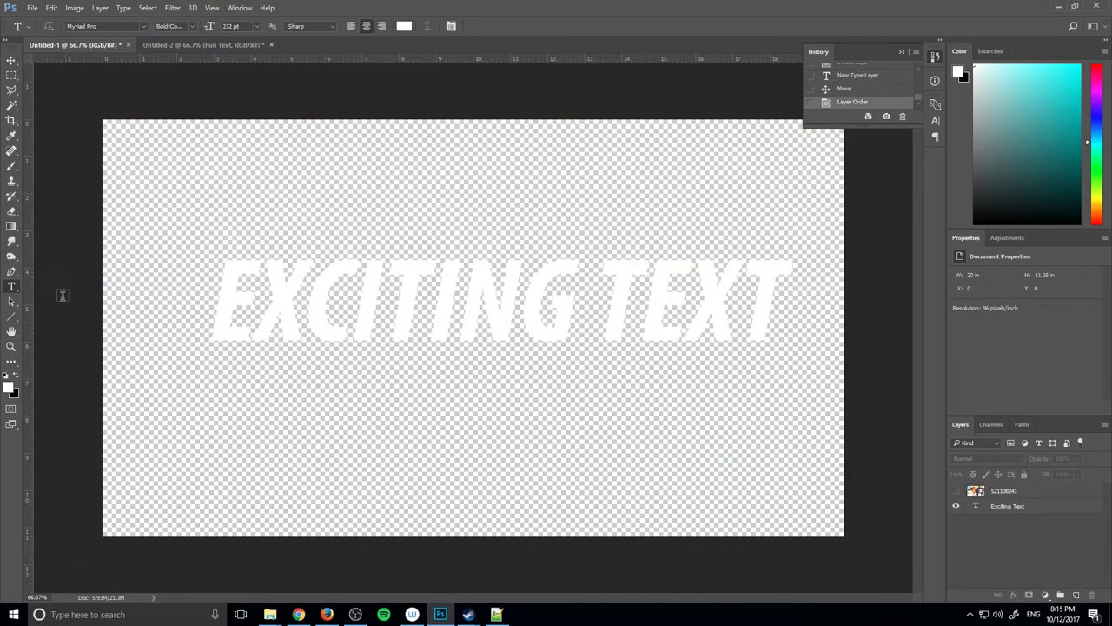
left_click_drag(215, 302, 607, 390)
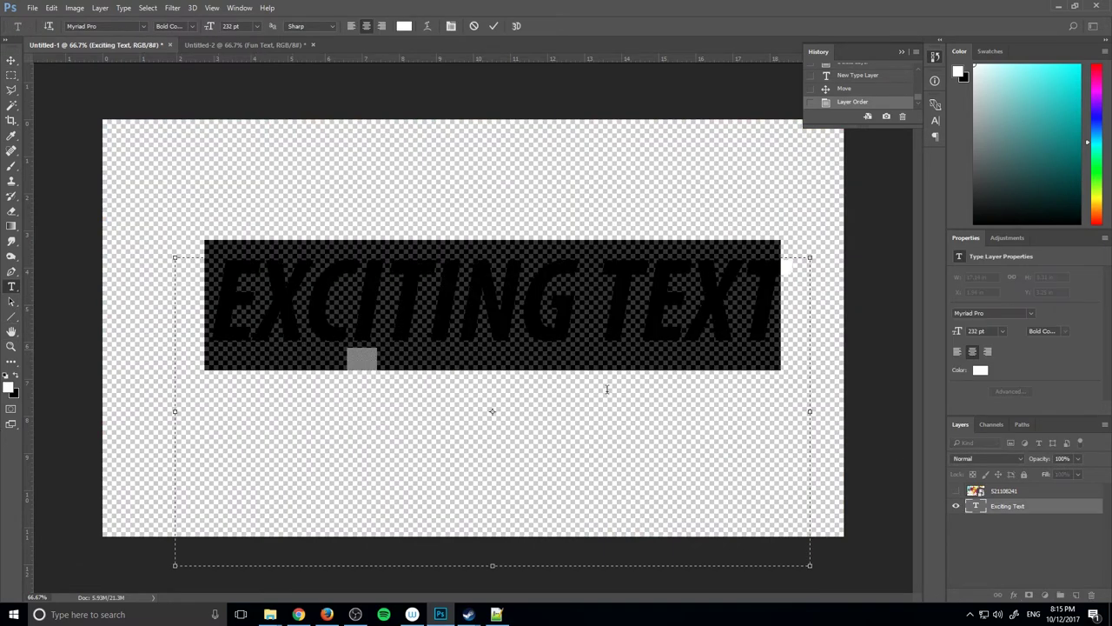
left_click(13, 391)
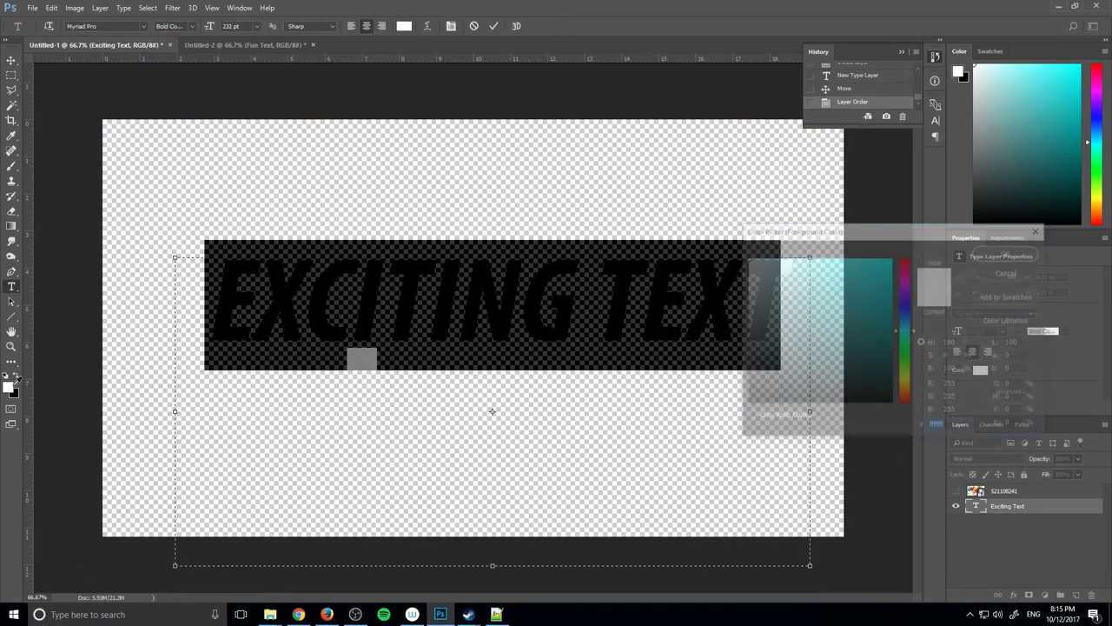
left_click(1004, 251)
left_click(1033, 546)
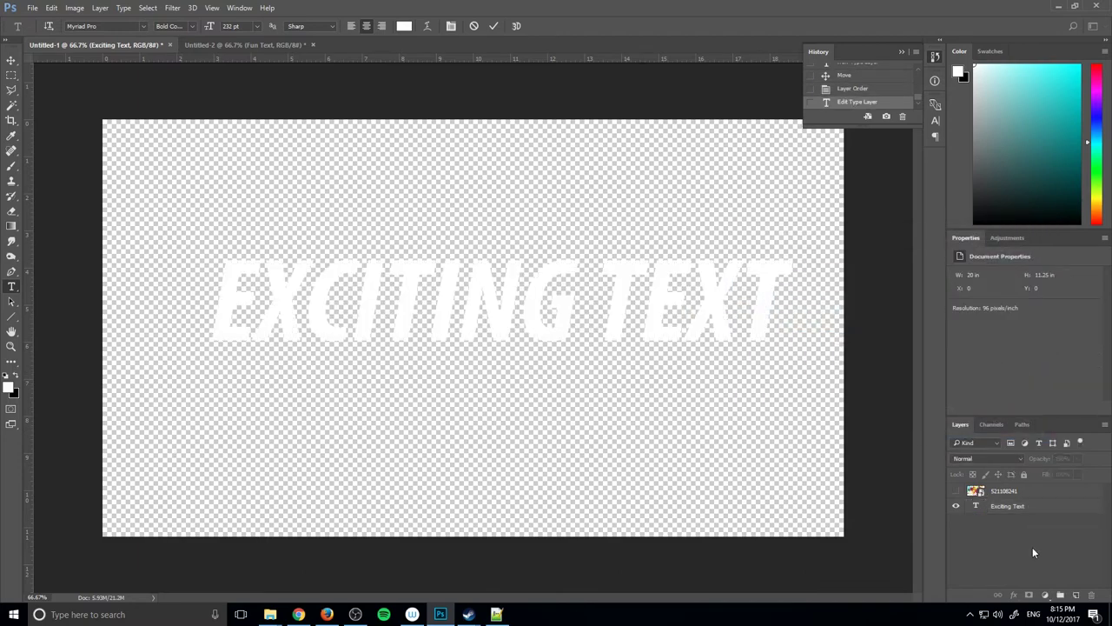
left_click(958, 492)
left_click(1026, 494)
Clip the splatter image to EXCITING TEXT and shift it within the letters.
right_click(1011, 495)
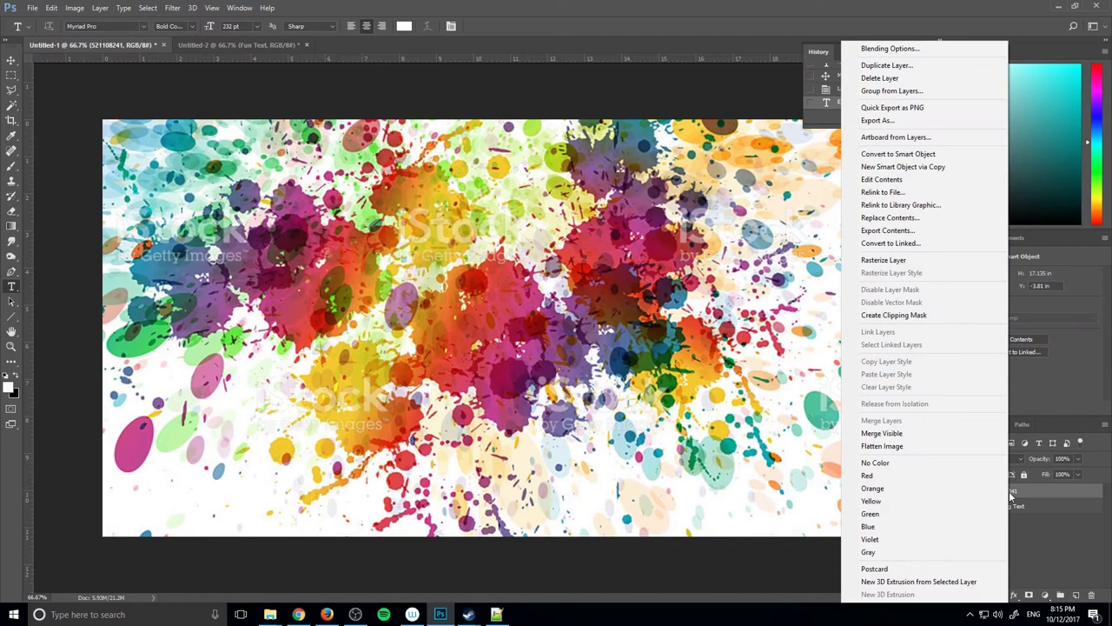
left_click(947, 317)
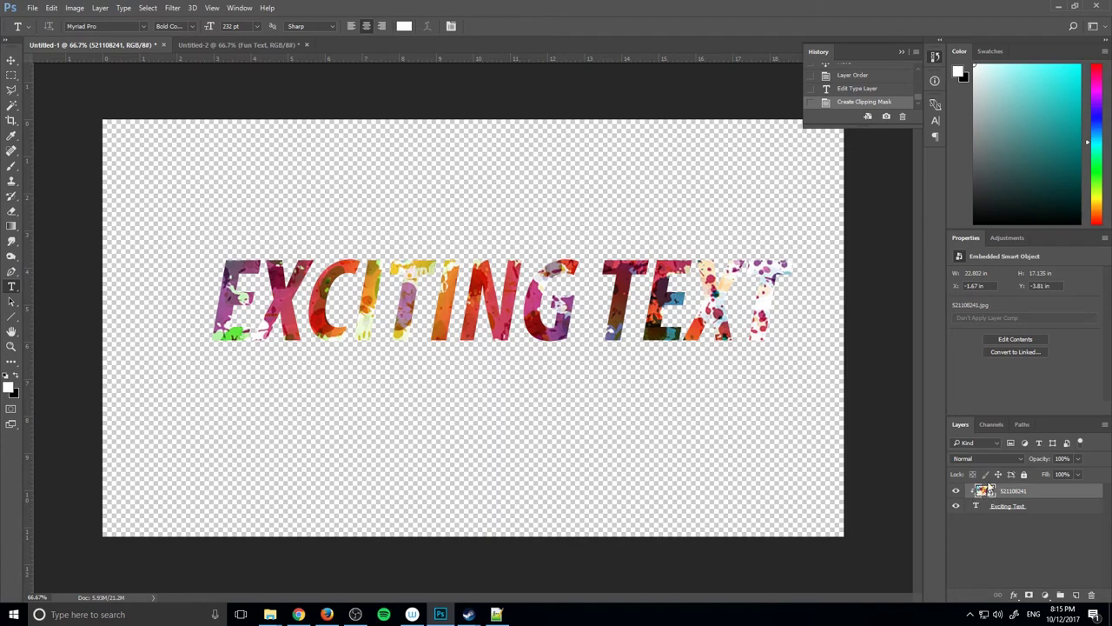
left_click(11, 60)
left_click_drag(417, 272, 484, 315)
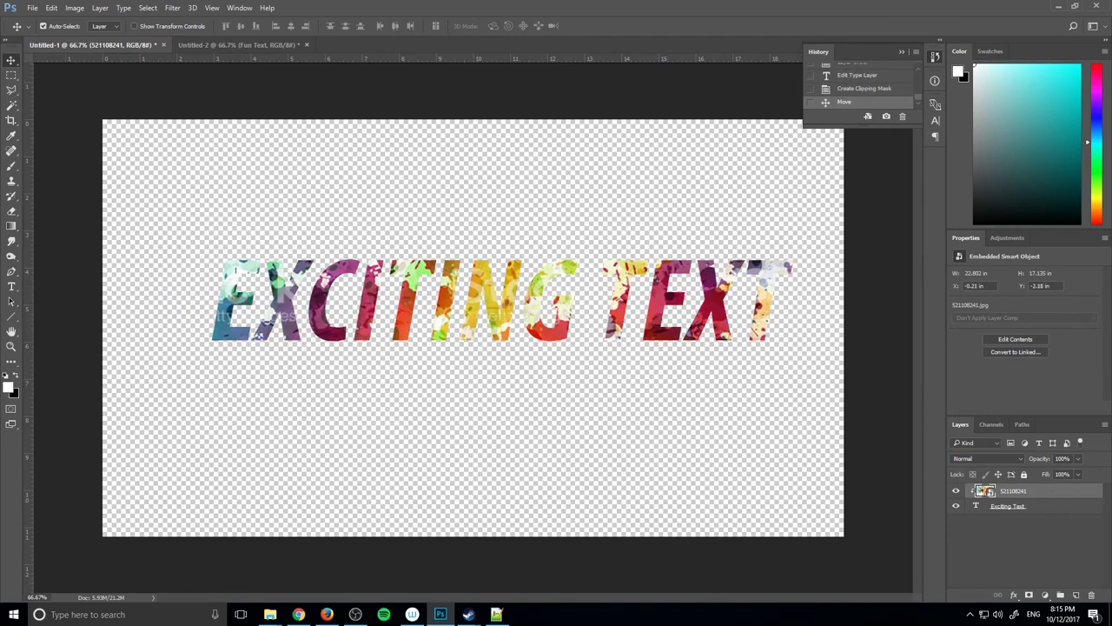
Shift the splatter image again and lock the layer in place.
left_click(1064, 509)
left_click_drag(636, 324, 567, 337)
left_click(1006, 509)
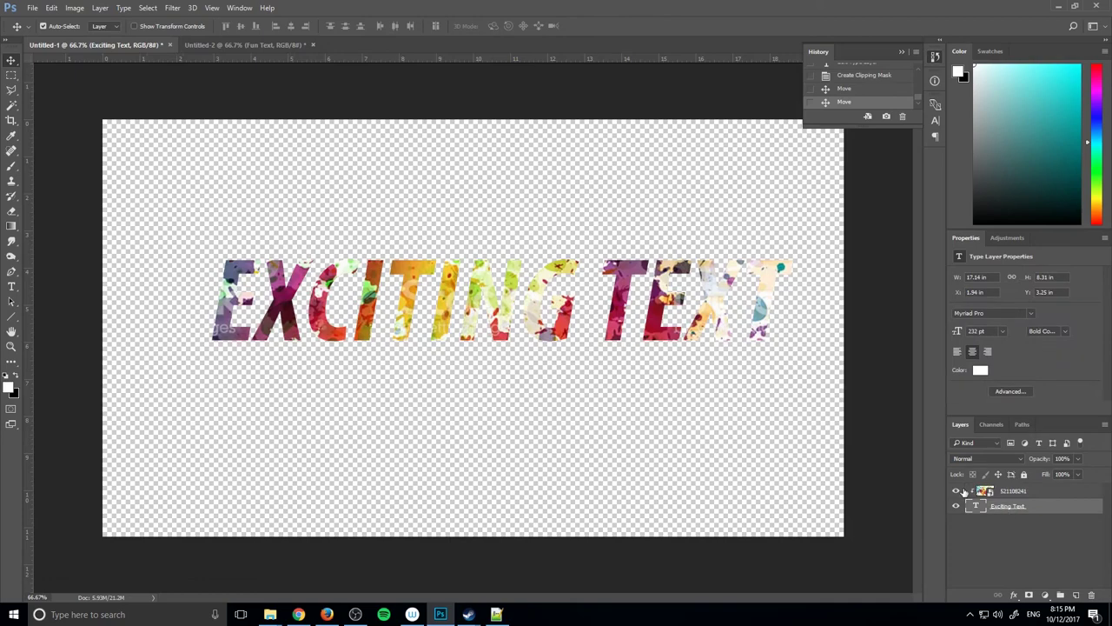
left_click(1096, 491)
left_click(1024, 474)
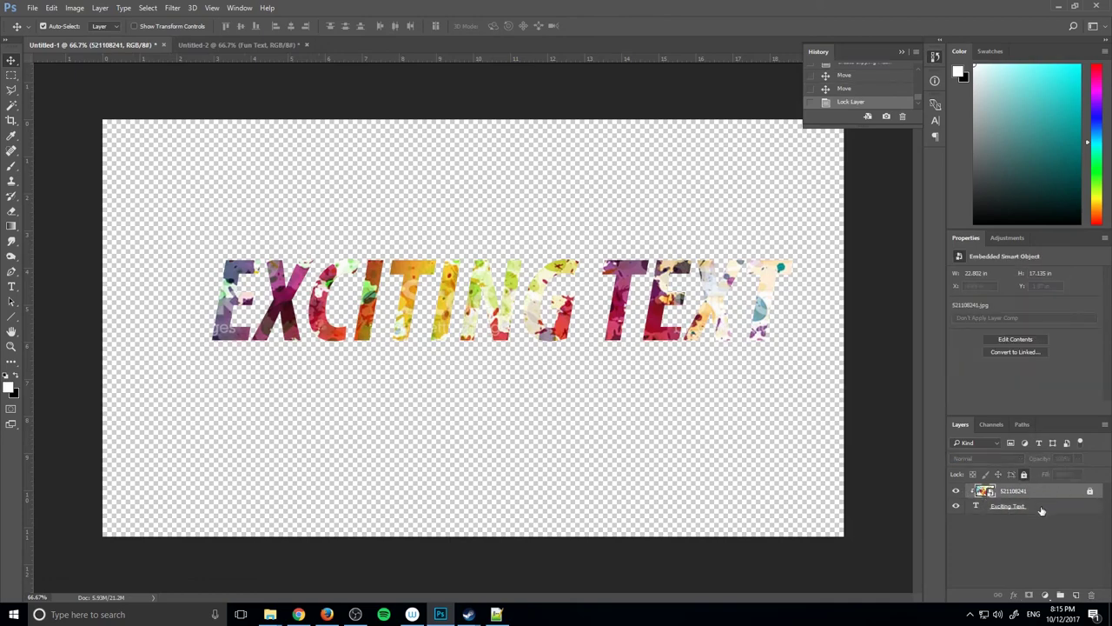
Move EXCITING TEXT lower and left, then return to the Untitled-2 Fun Text document.
left_click(1040, 507)
left_click_drag(645, 335, 601, 329)
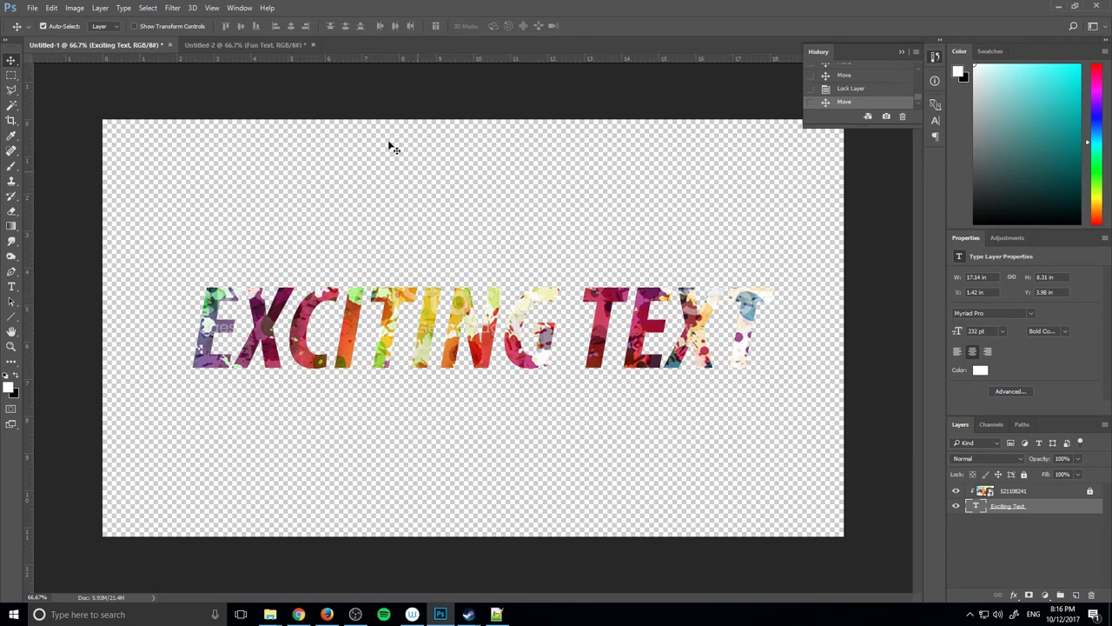
left_click(246, 44)
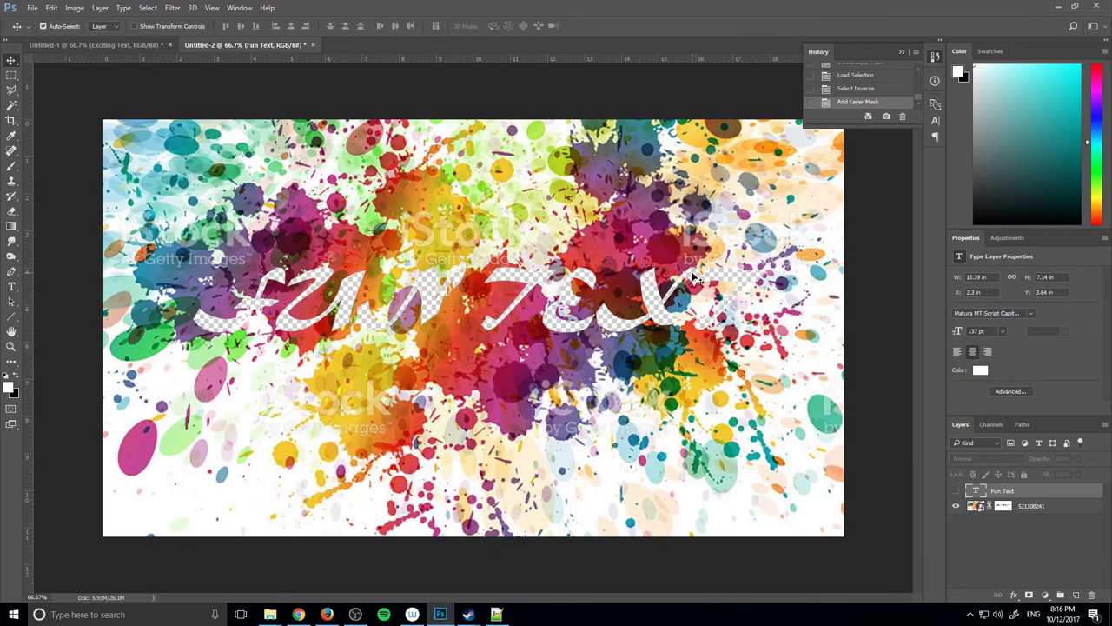
Switch to the Untitled-1 document showing the splatter-filled EXCITING TEXT.
left_click(96, 45)
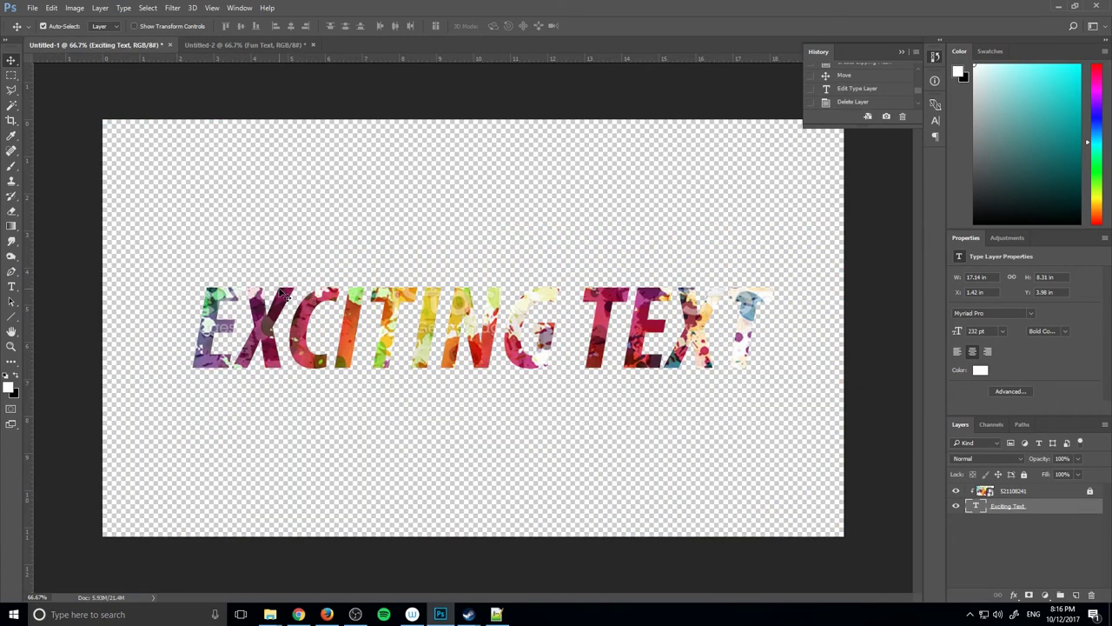